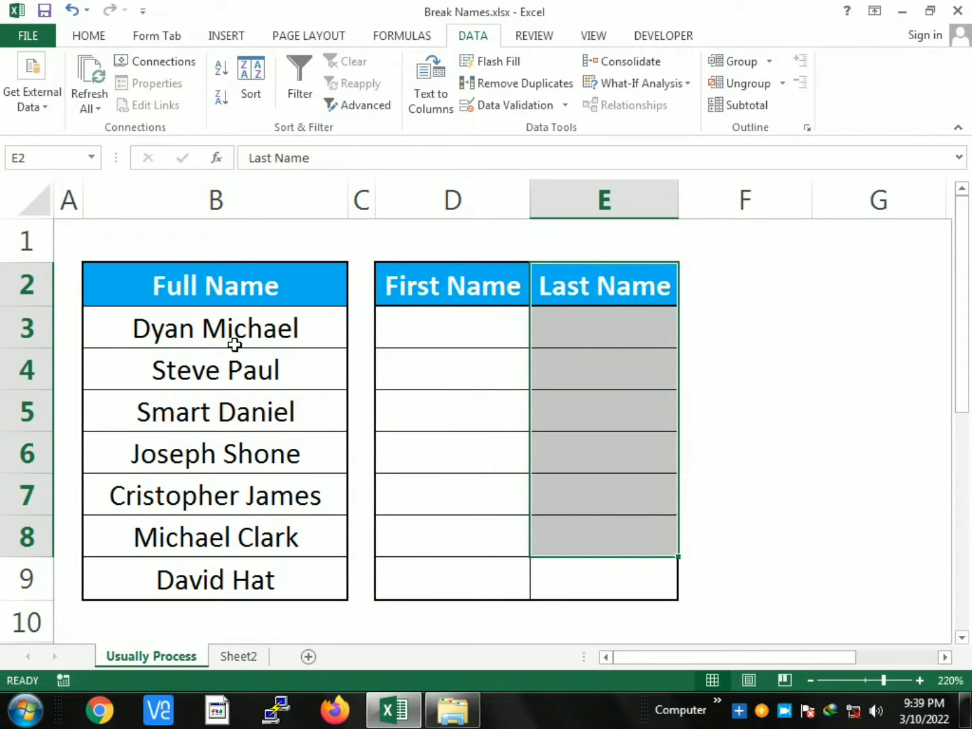
Step: Enter the formula =LEFT(B3,4) in D3 to extract the first name from the full name in B3
left_click_drag(239, 337, 245, 567)
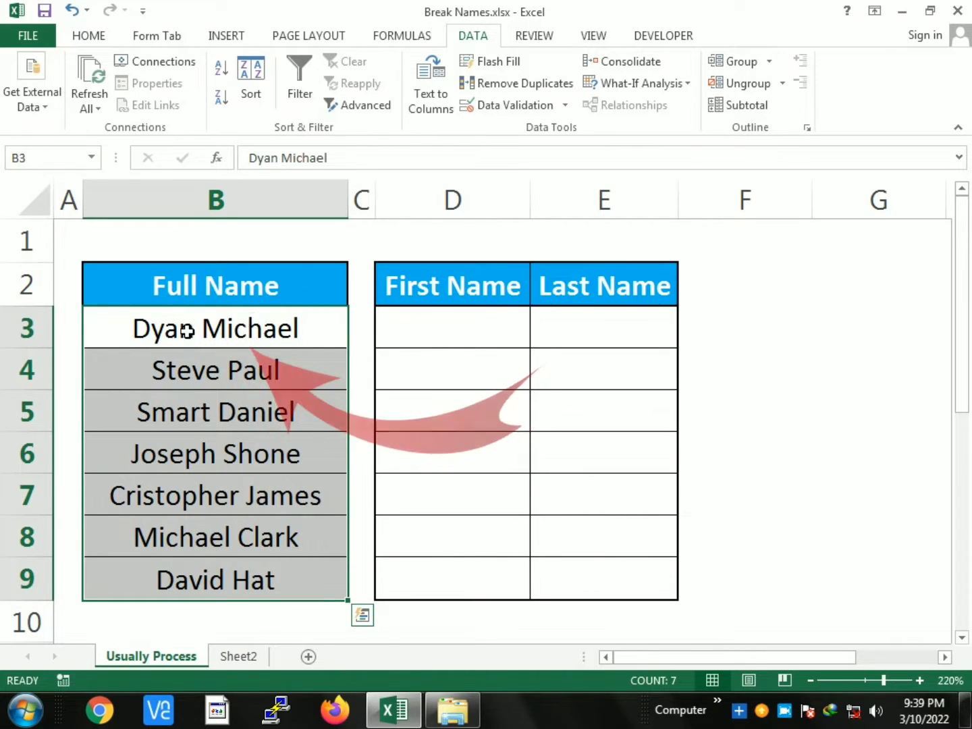
left_click(563, 326)
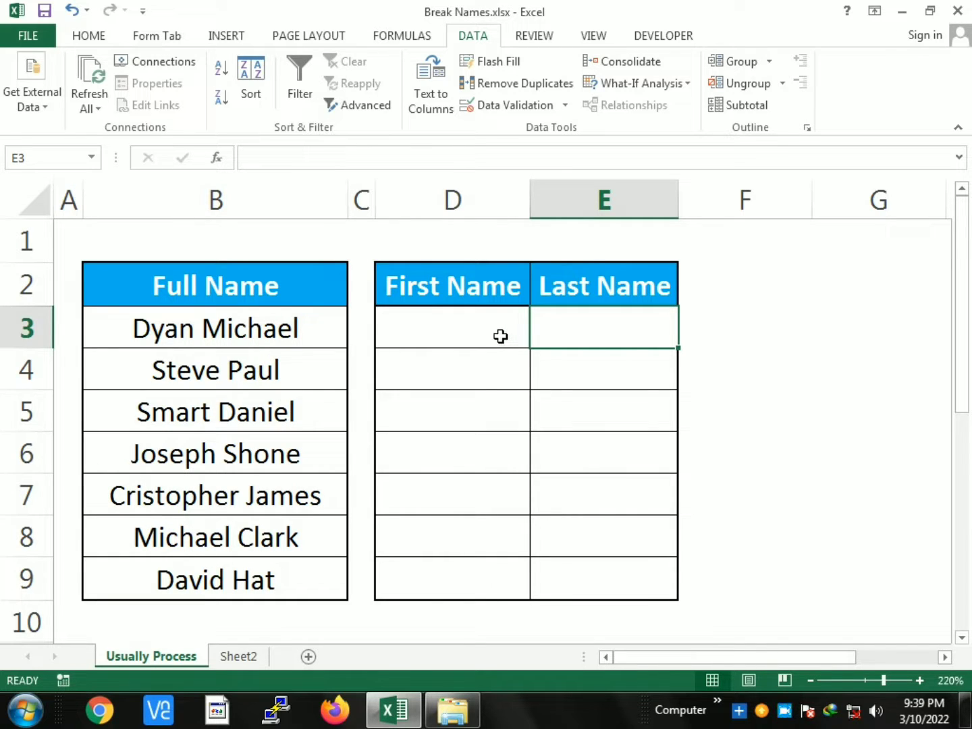
left_click(479, 334)
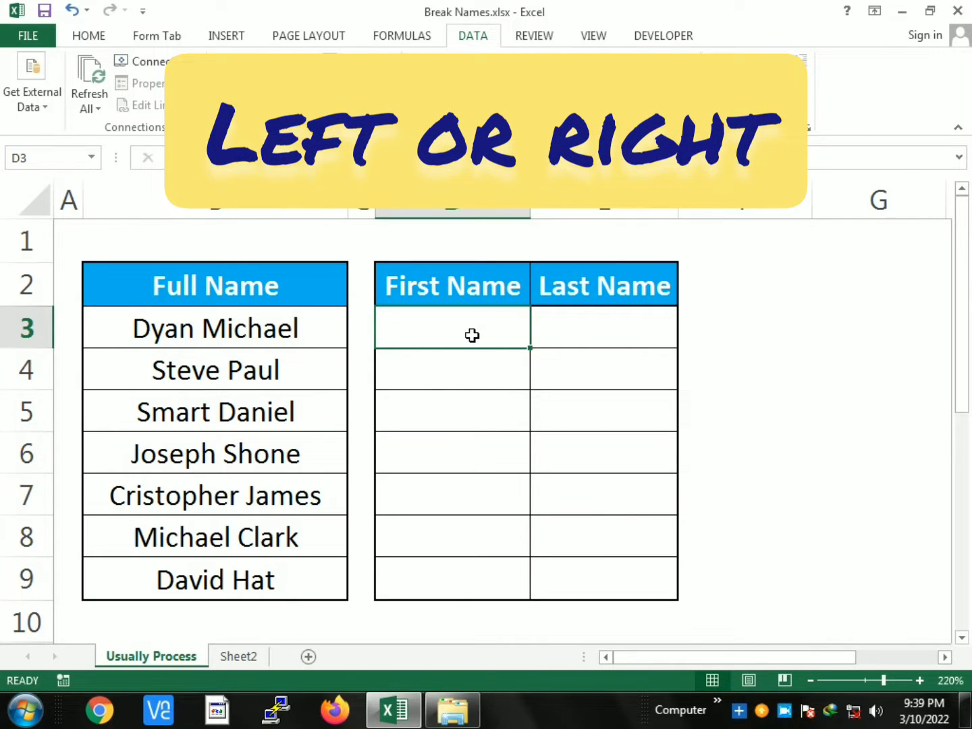
type("=lef")
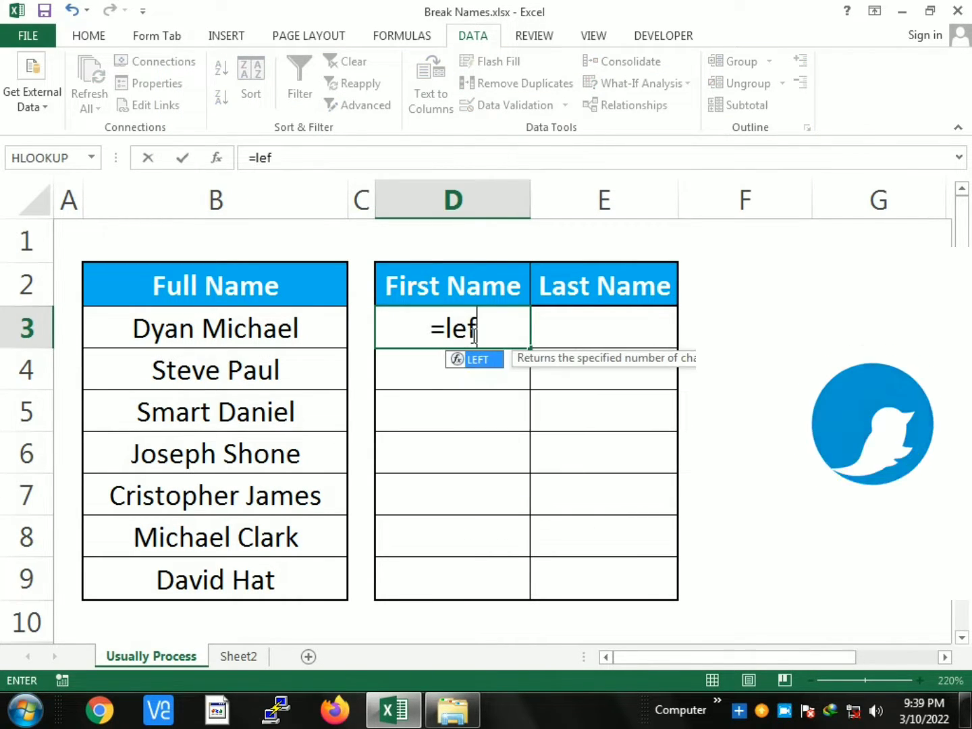
type("t(")
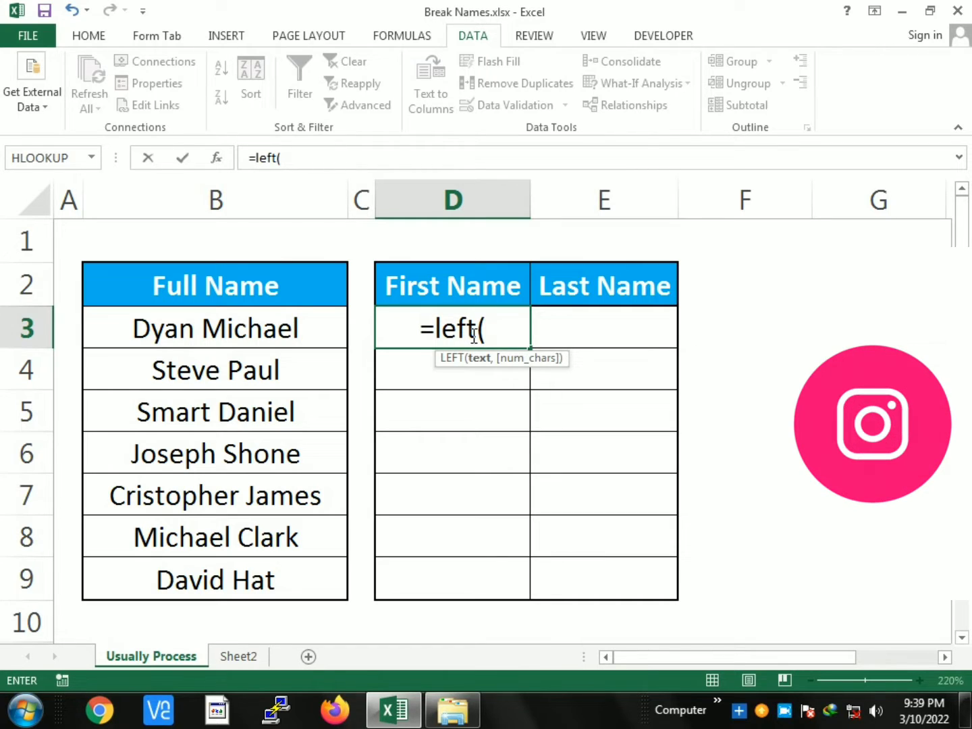
left_click(216, 327)
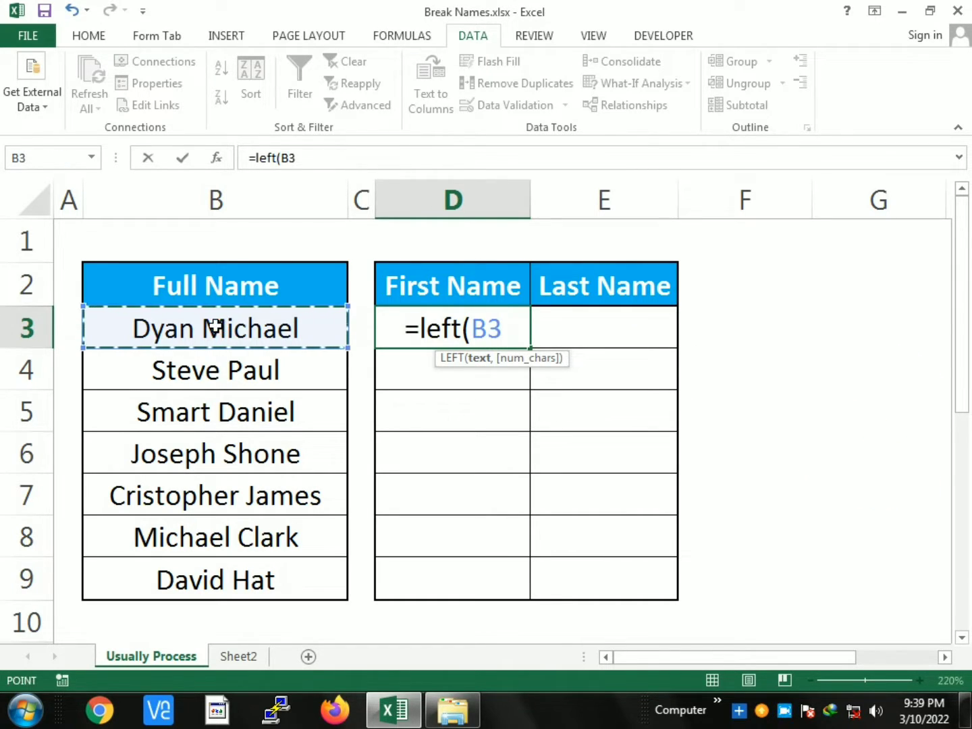
type(",")
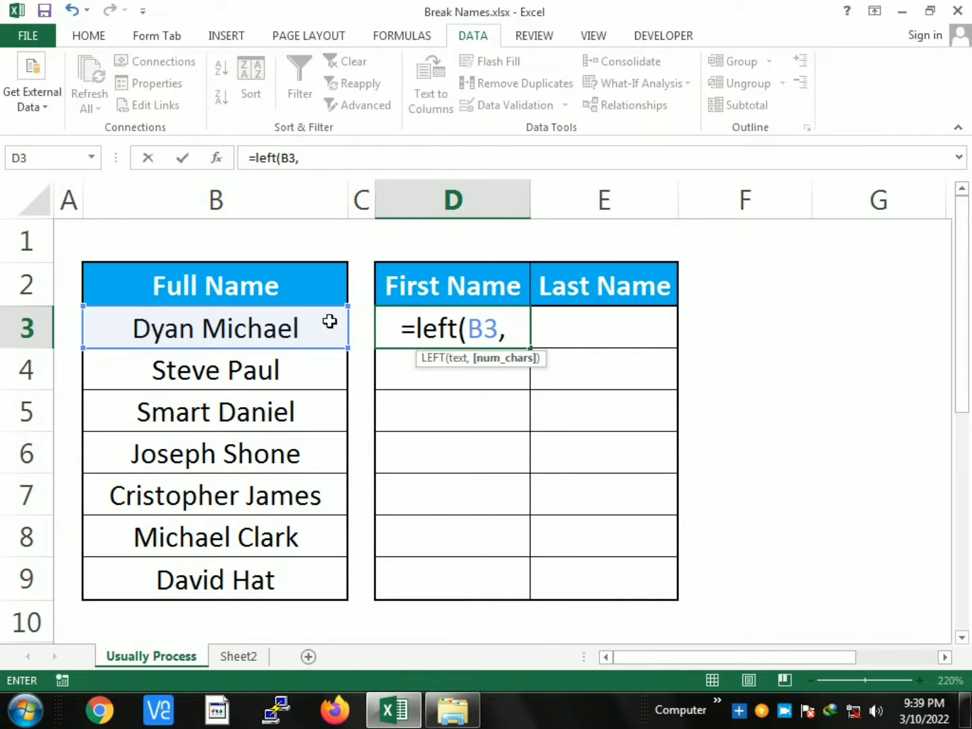
type("4")
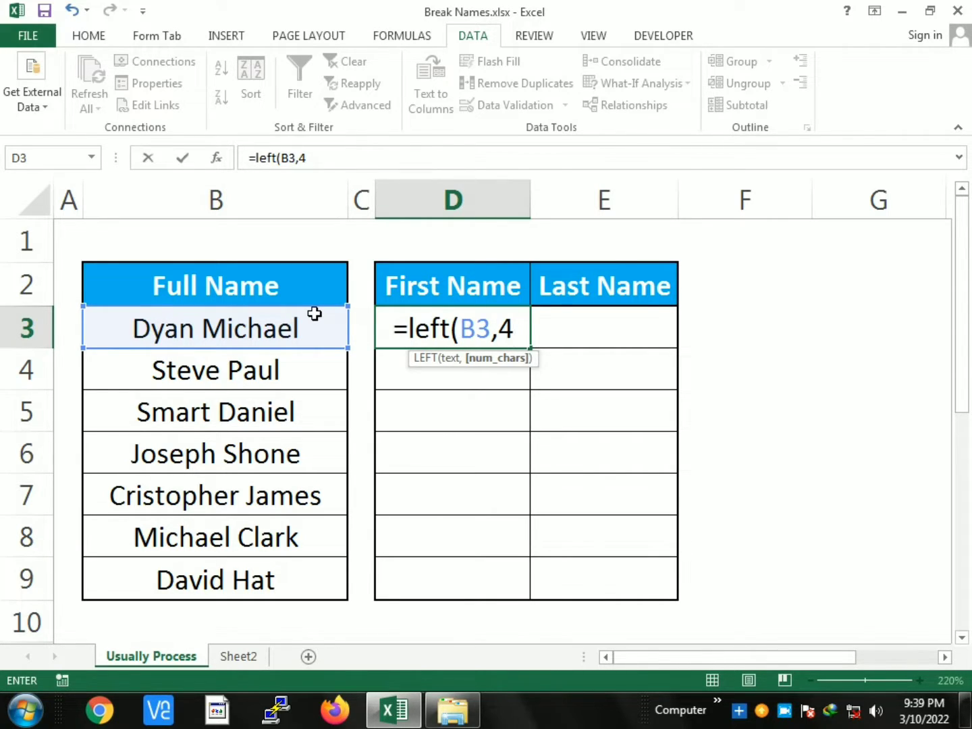
type(")")
key("Return")
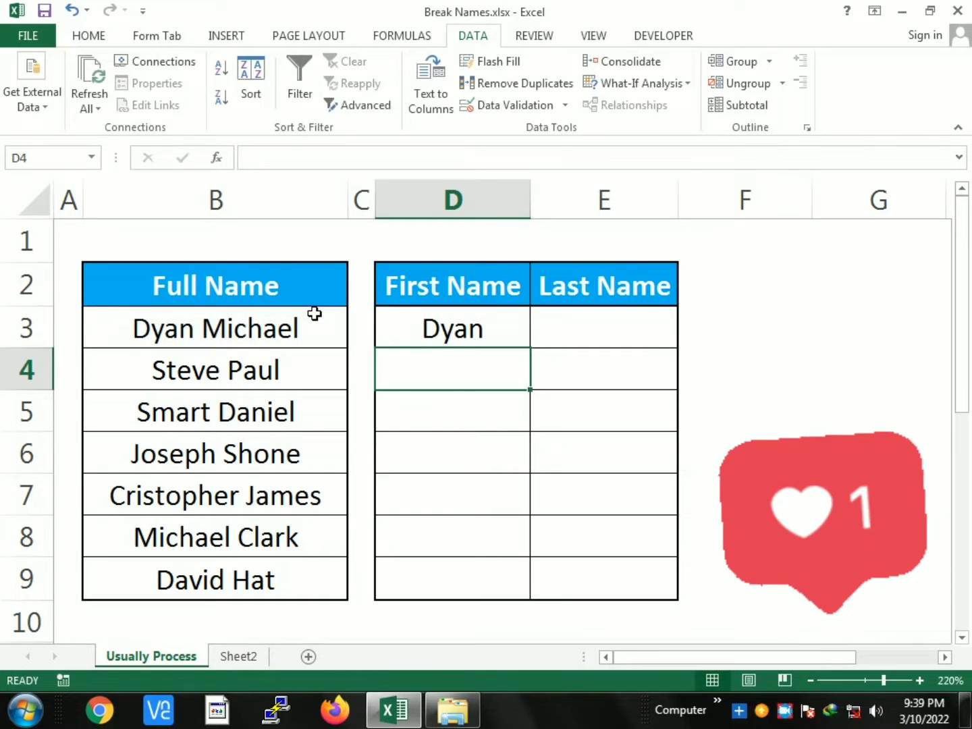
Step: Enter the formula =RIGHT(B3,7) in E3 to extract the last name from the full name in B3
left_click(561, 336)
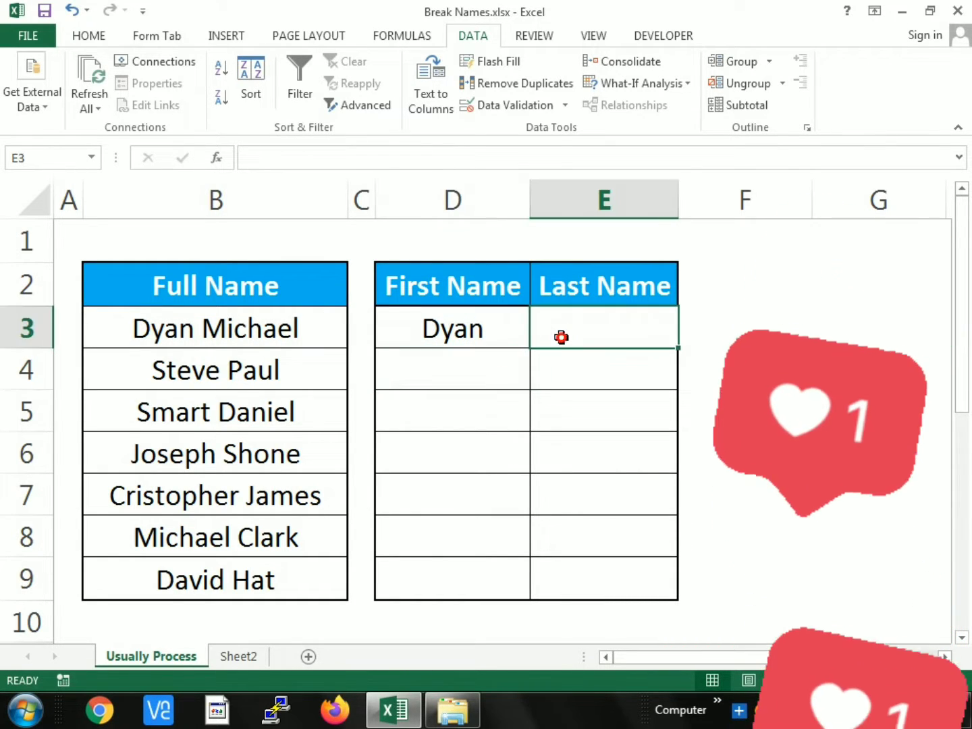
type("=right")
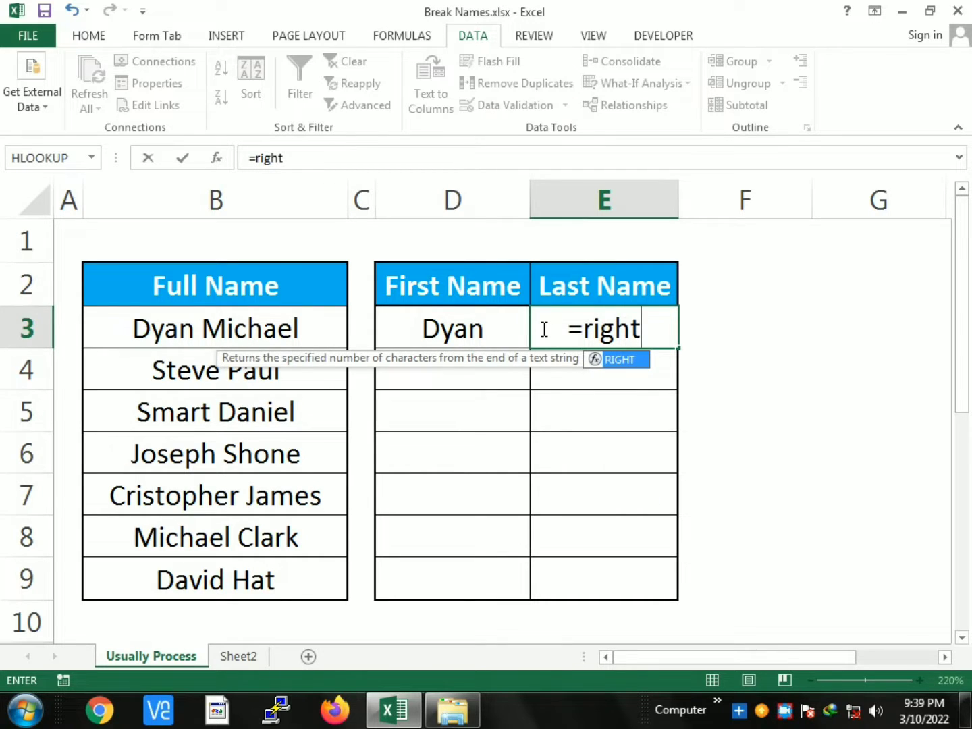
type("(")
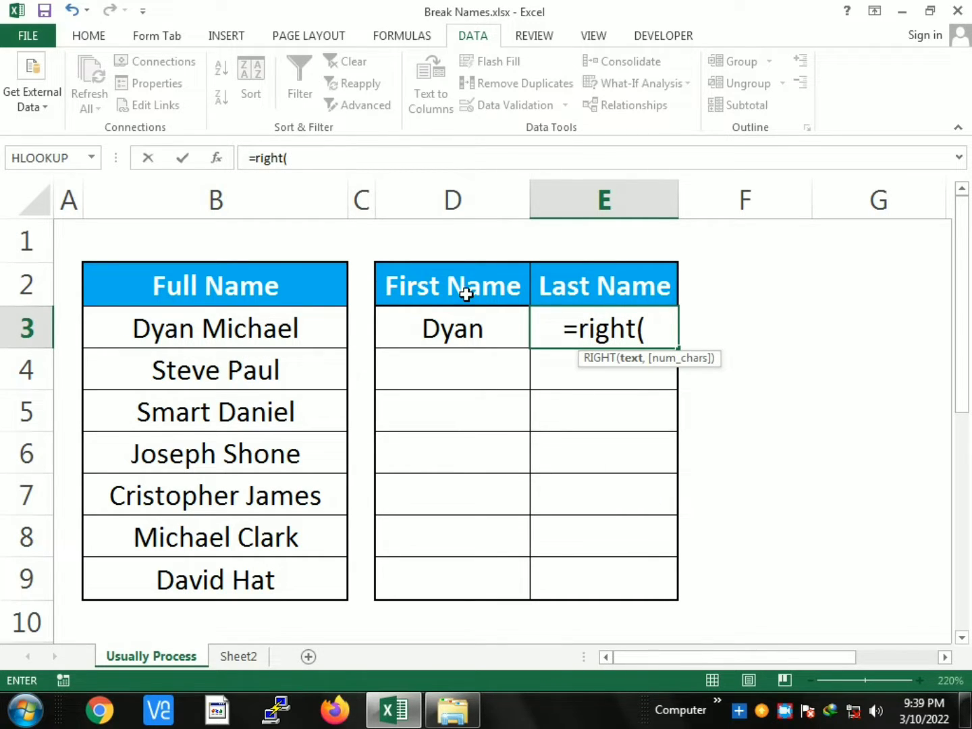
left_click(251, 322)
type(",")
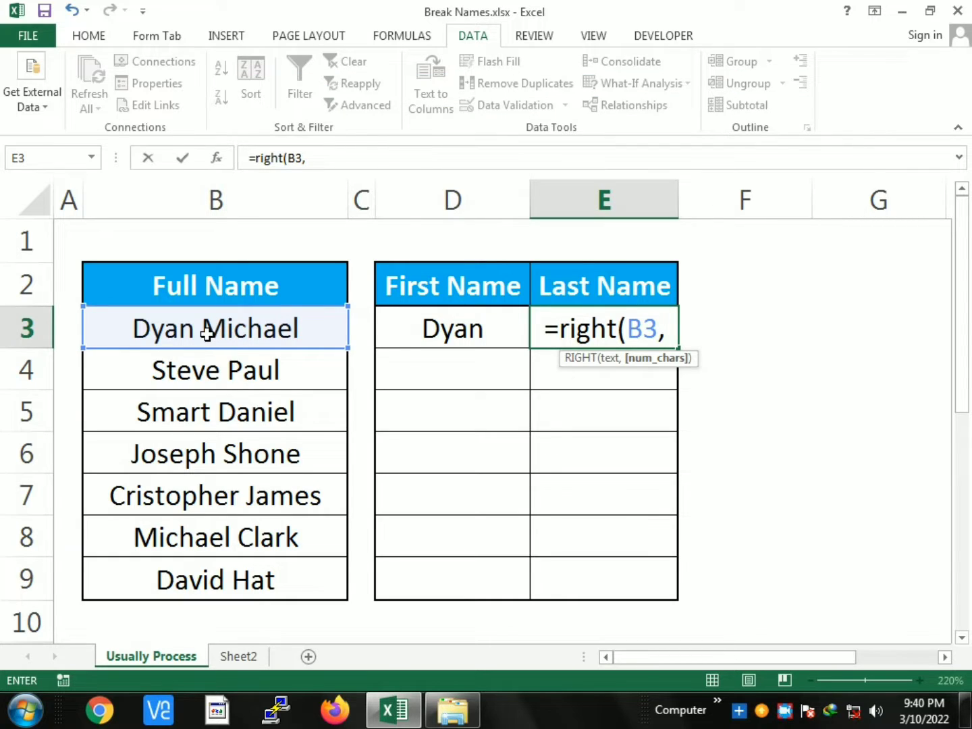
type("7")
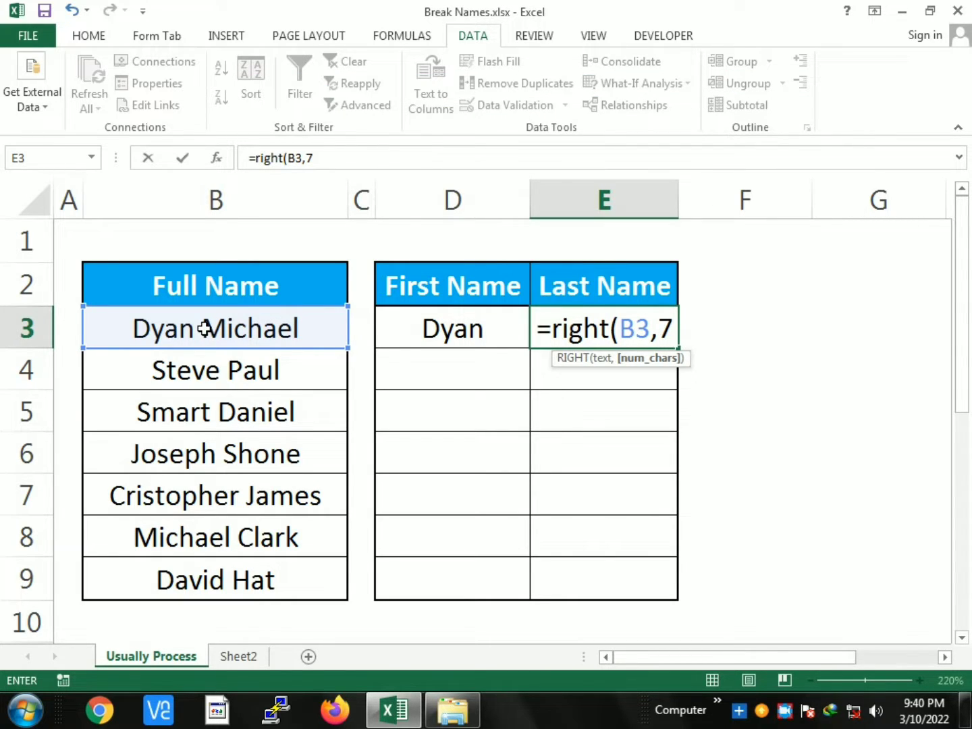
type(")")
key("Return")
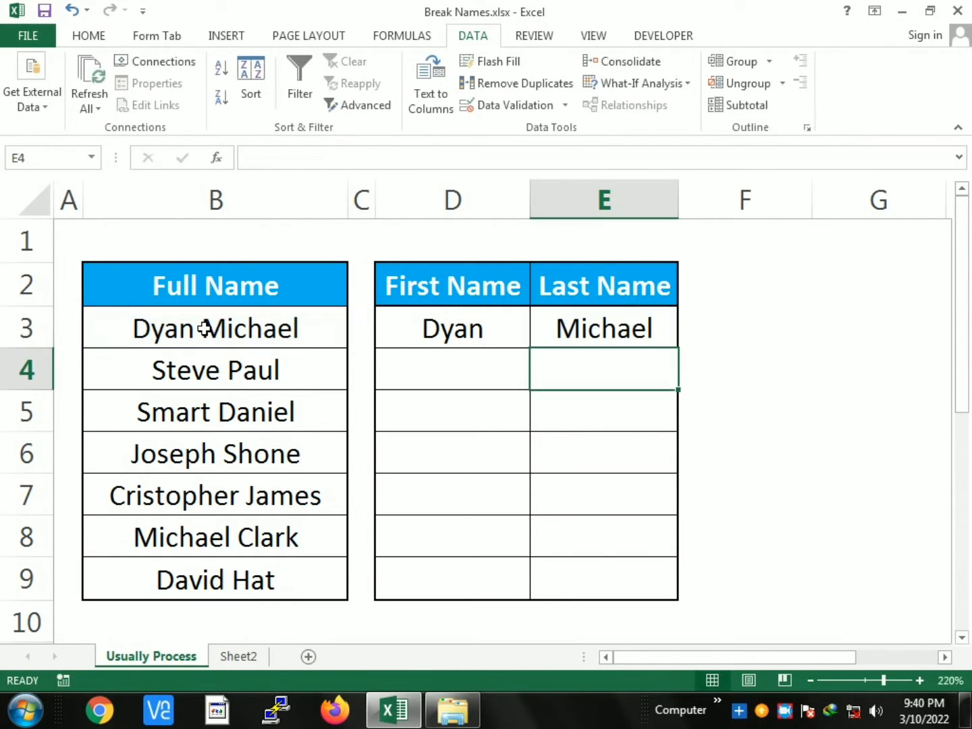
Step: Fill the LEFT formula in D3 and the RIGHT formula in E3 down to row 9
left_click(638, 341)
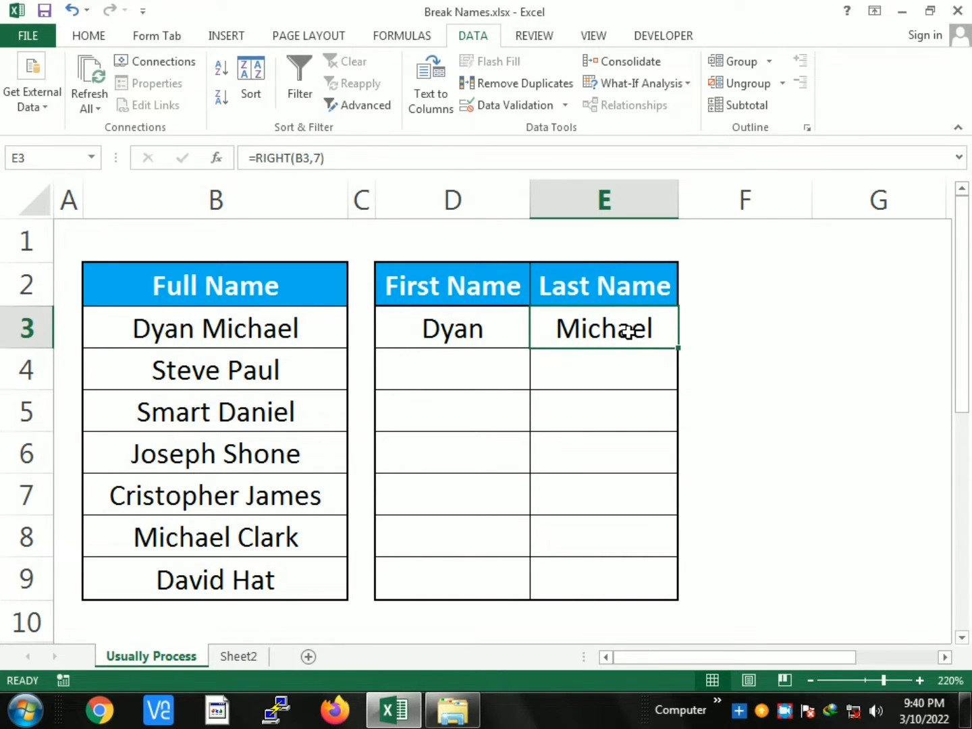
left_click(472, 335)
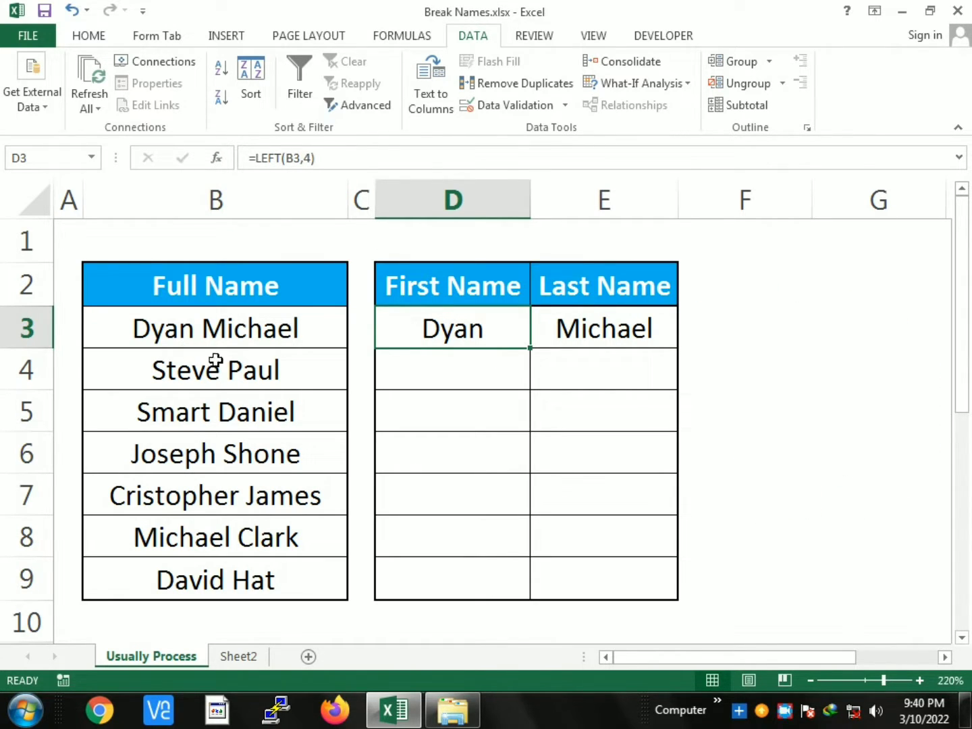
left_click_drag(530, 347, 529, 587)
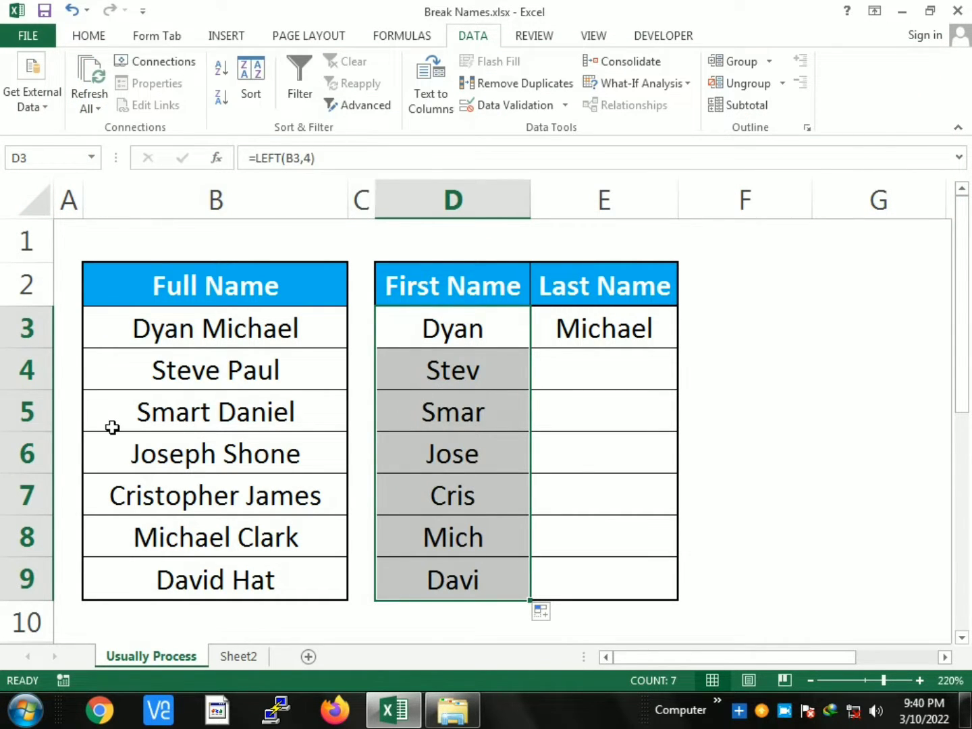
left_click(549, 368)
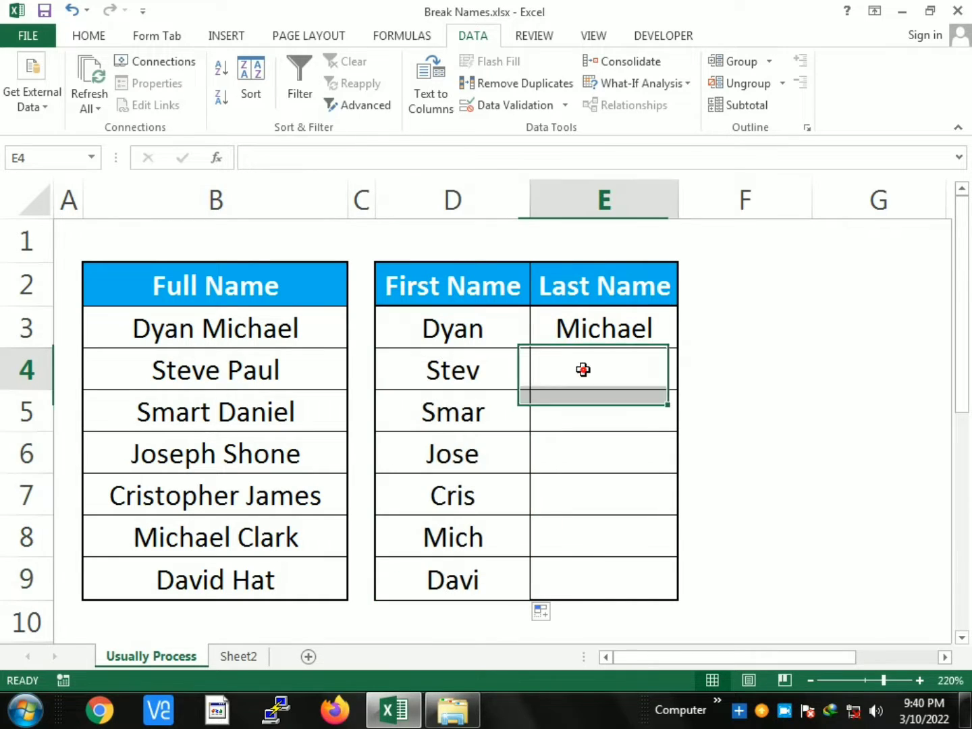
left_click(598, 336)
left_click_drag(677, 349, 657, 594)
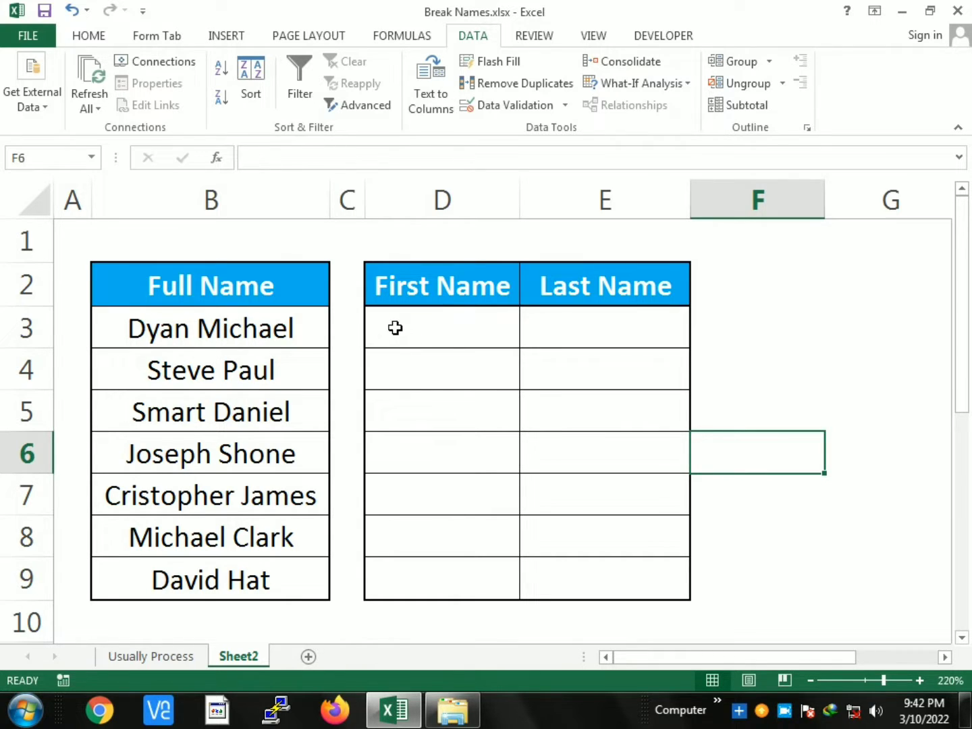
Step: Start Text to Columns on the full names in B3:B9 of Sheet2, accepting Delimited as the original data type
left_click(161, 329)
left_click_drag(161, 329, 150, 589)
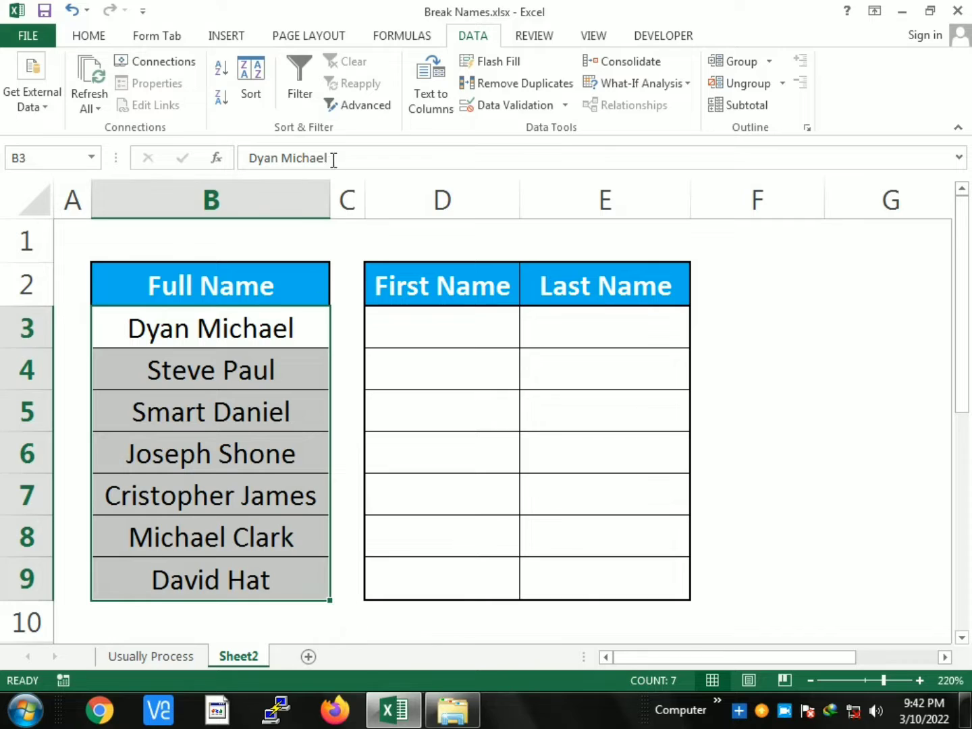
left_click(426, 114)
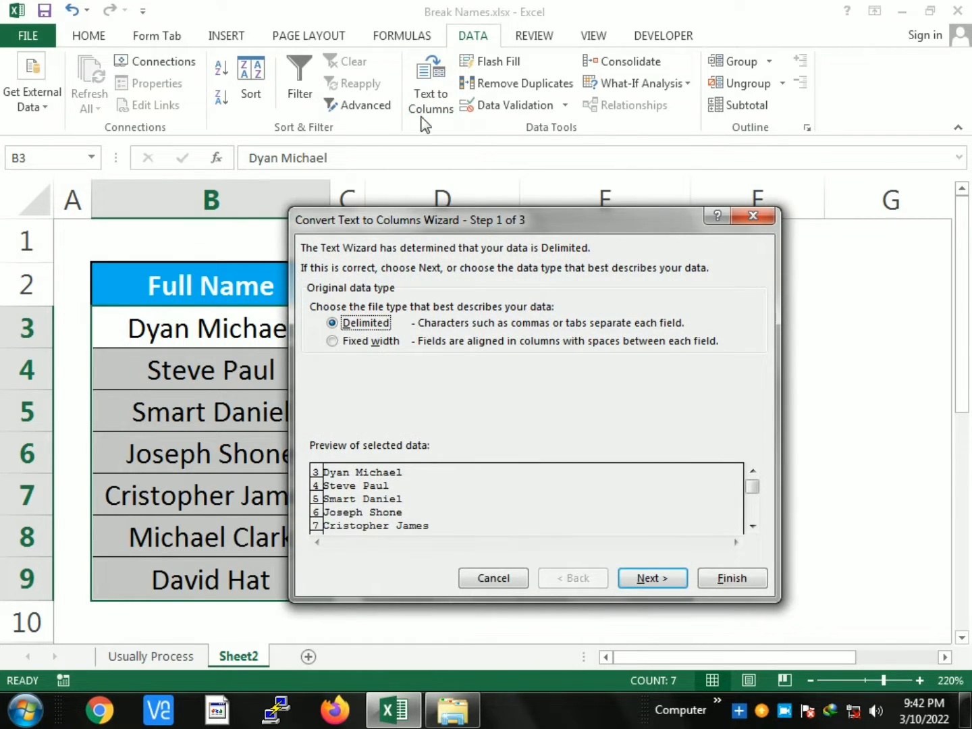
left_click_drag(378, 225, 368, 210)
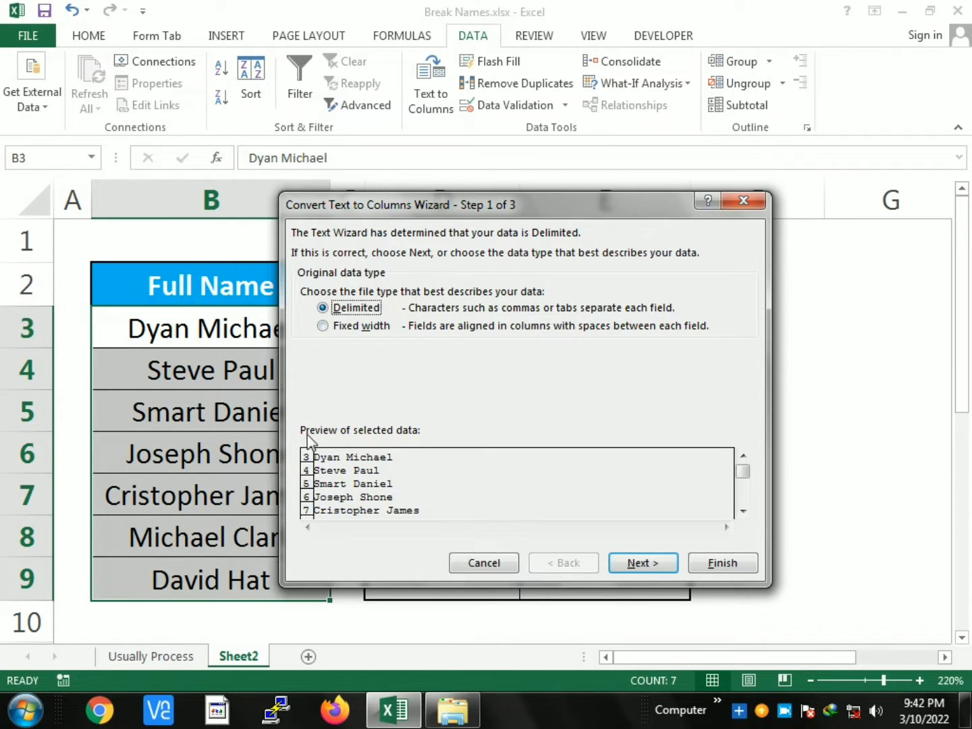
left_click(660, 560)
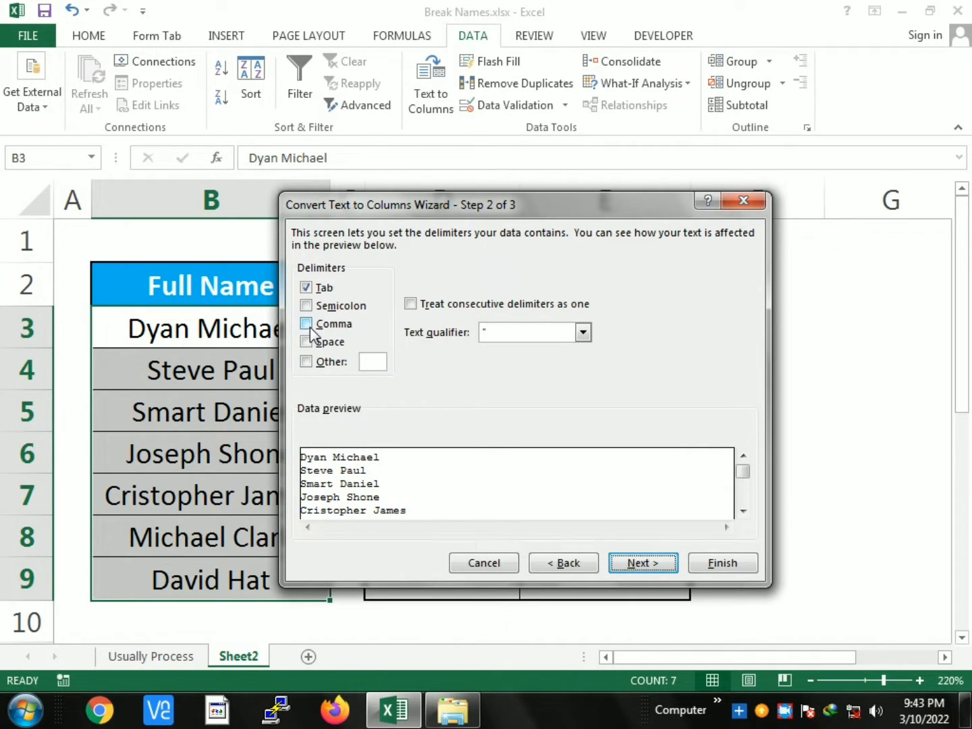
Step: Use Space as a delimiter alongside Tab, leaving Comma off, and proceed to the column data format settings
left_click(310, 328)
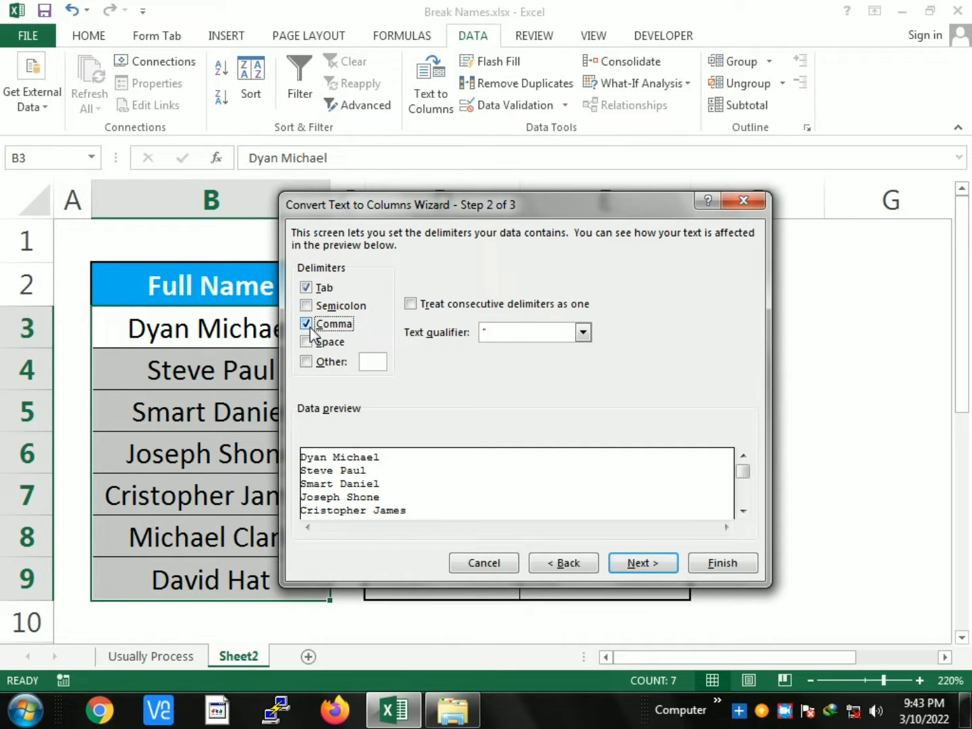
left_click(308, 325)
left_click(307, 342)
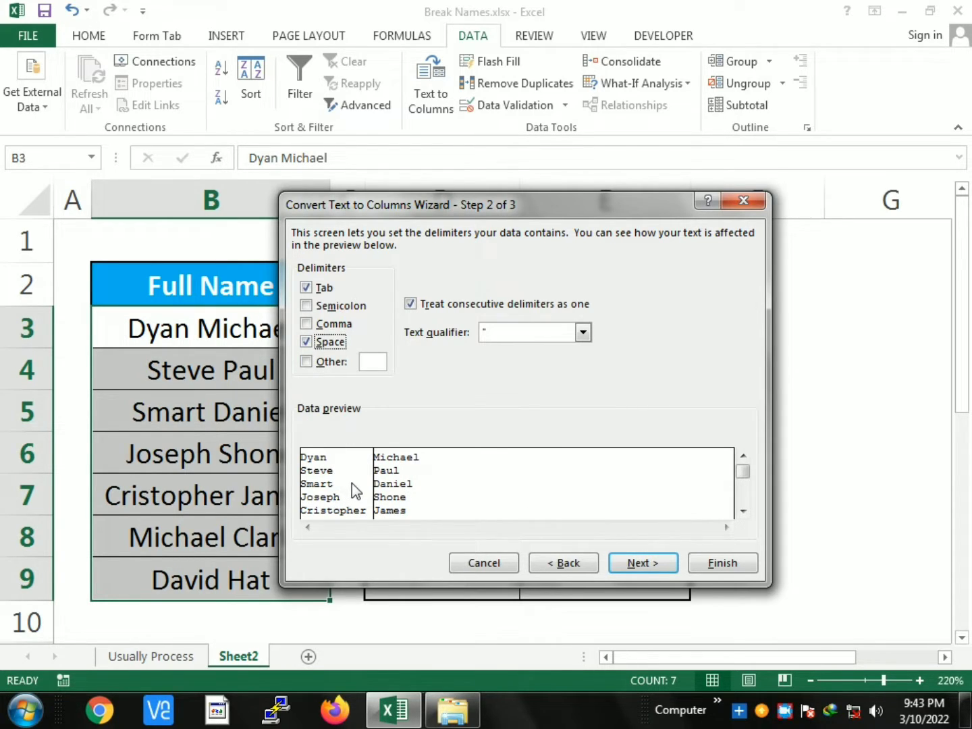
left_click(635, 557)
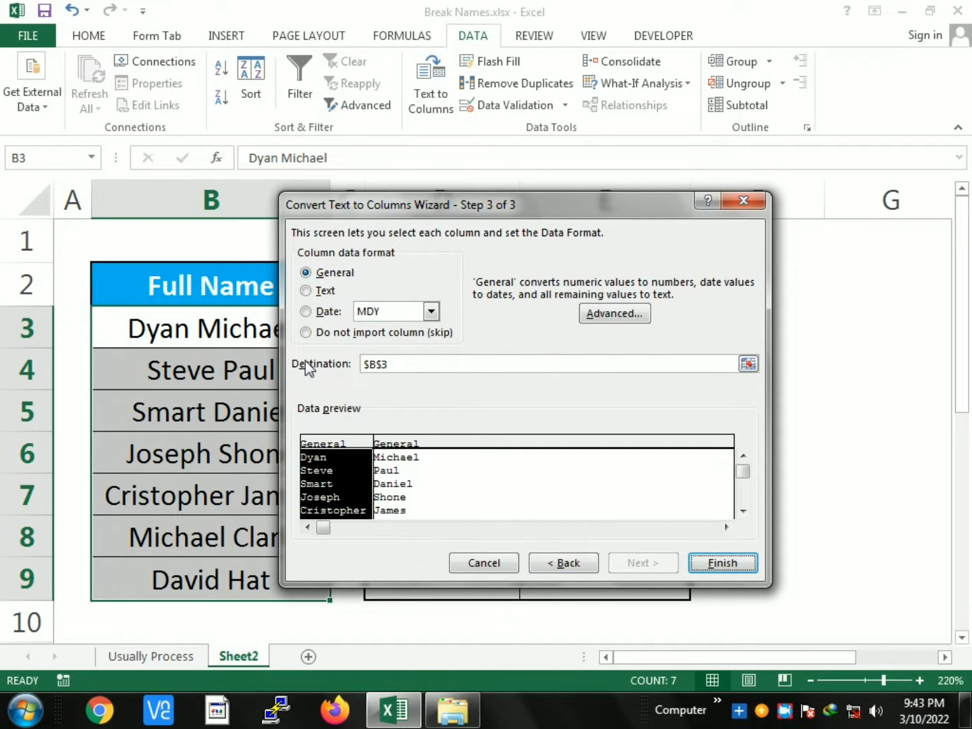
Step: Set the destination to $D$3 and finish the text conversion, allowing the existing data there to be replaced
left_click_drag(330, 205, 348, 379)
left_click_drag(415, 538, 373, 540)
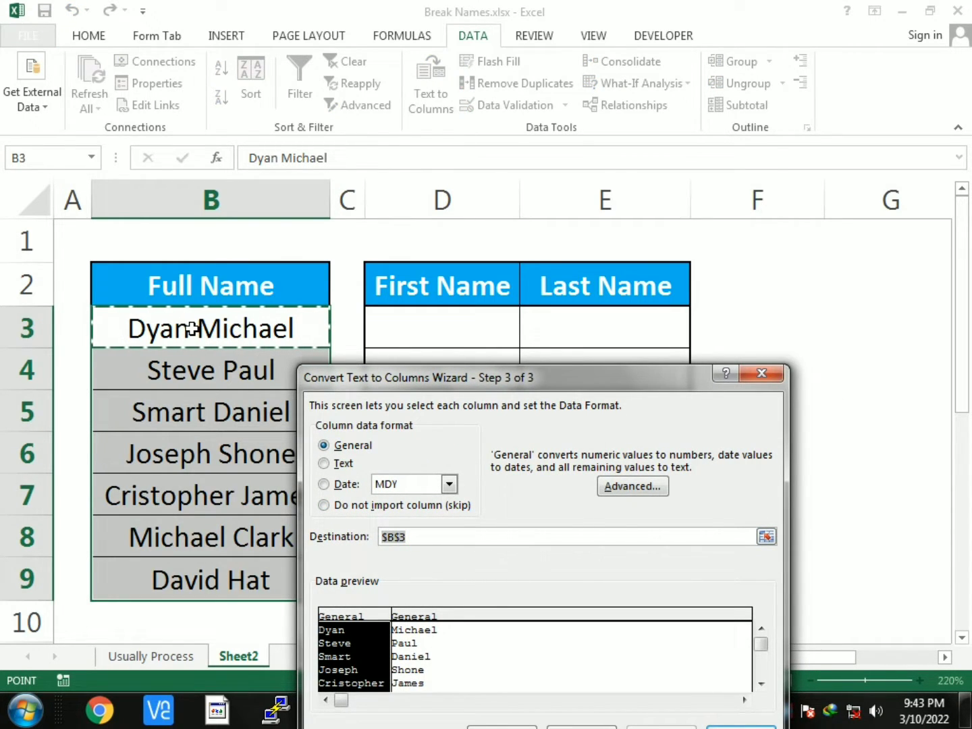
left_click(416, 333)
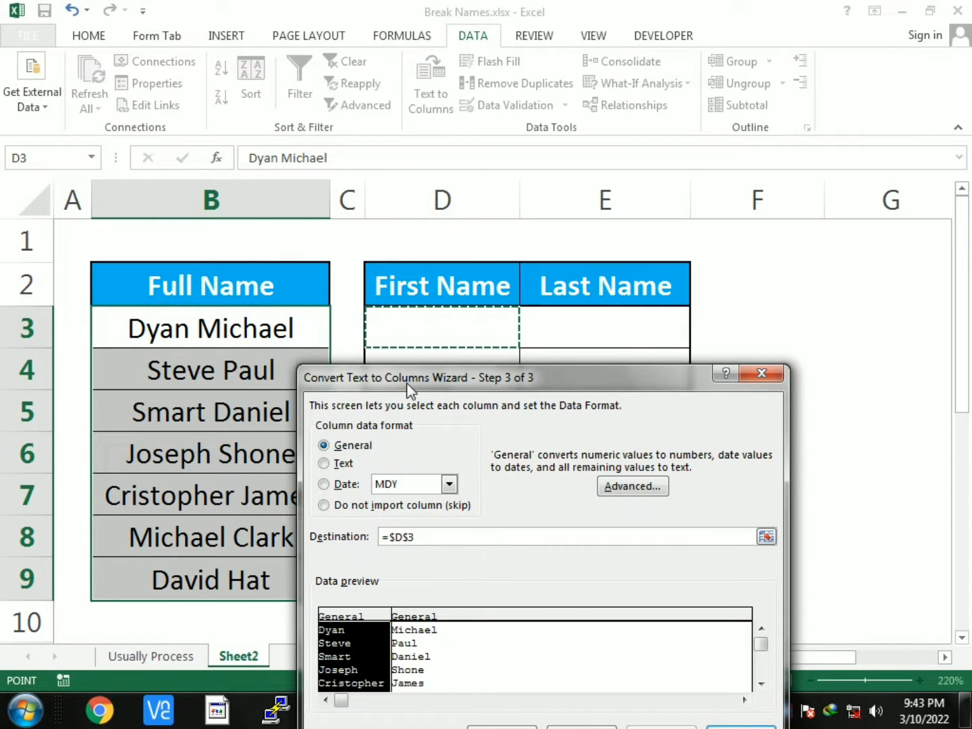
left_click_drag(418, 367, 457, 235)
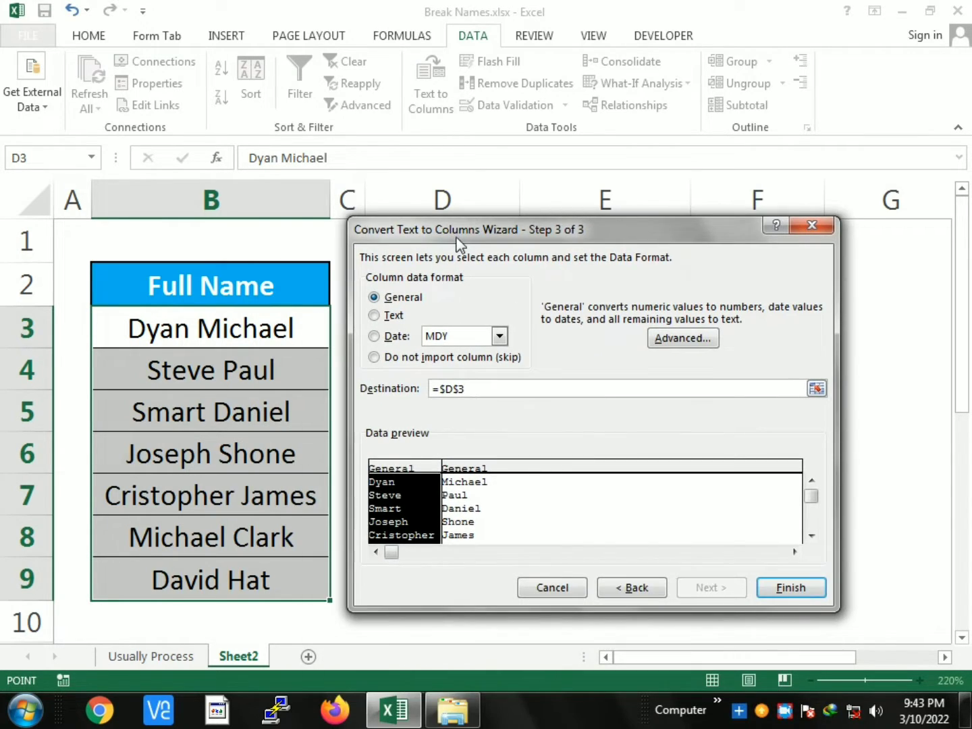
left_click(791, 588)
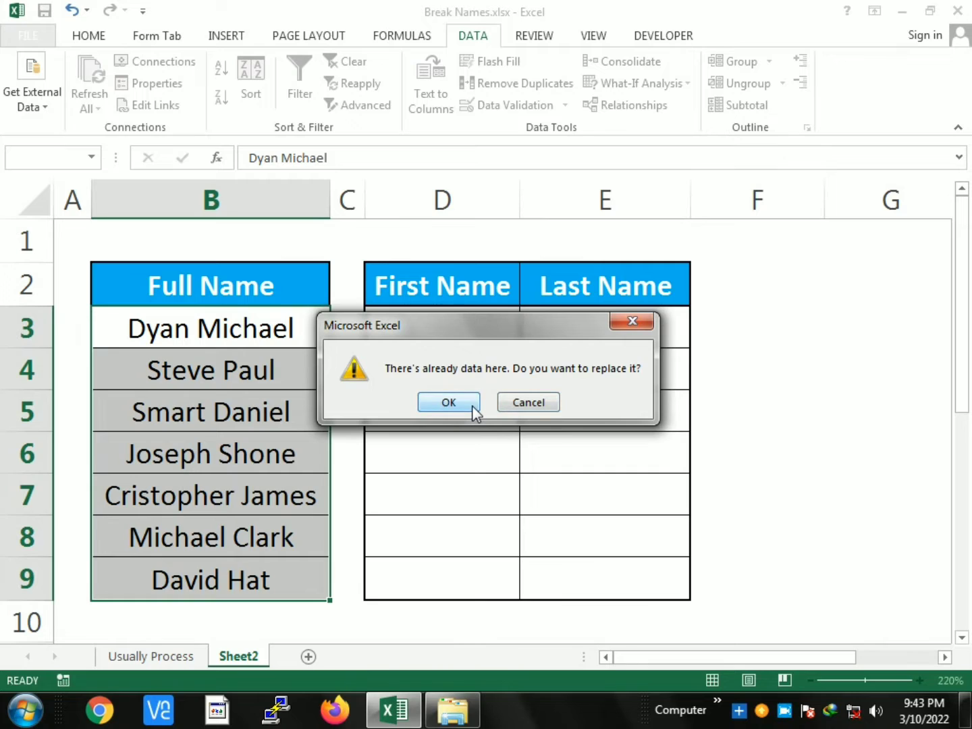
left_click(448, 402)
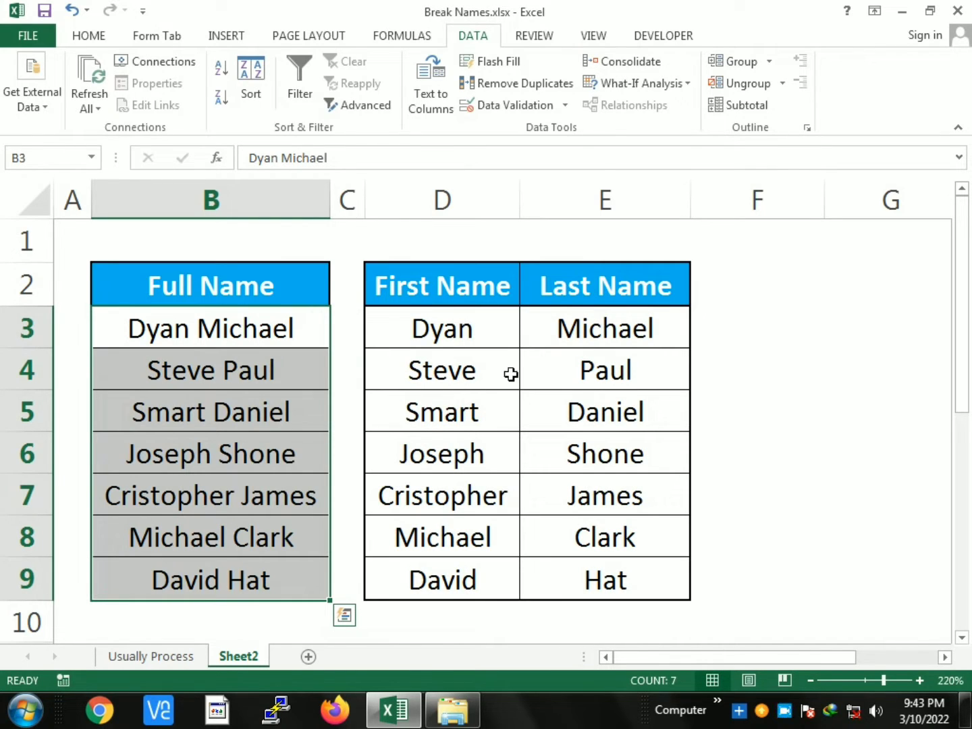